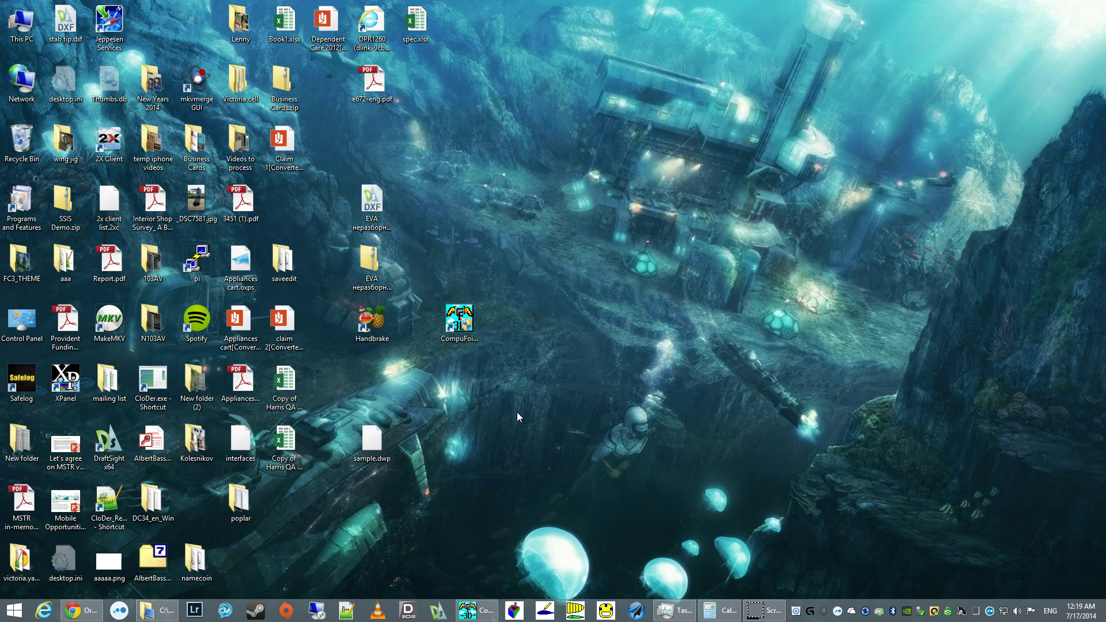
- Launch CompuFoil3D from the desktop
{"action": "left_click", "coordinate": [523, 371]}
{"action": "double_click", "coordinate": [467, 313]}
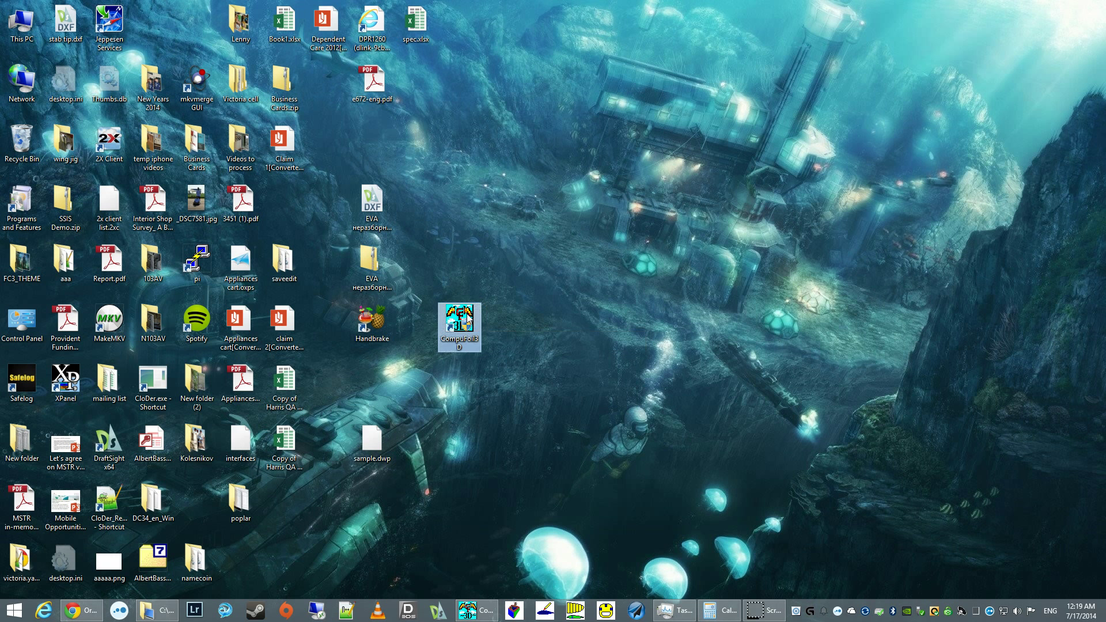
{"action": "left_click", "coordinate": [512, 307]}
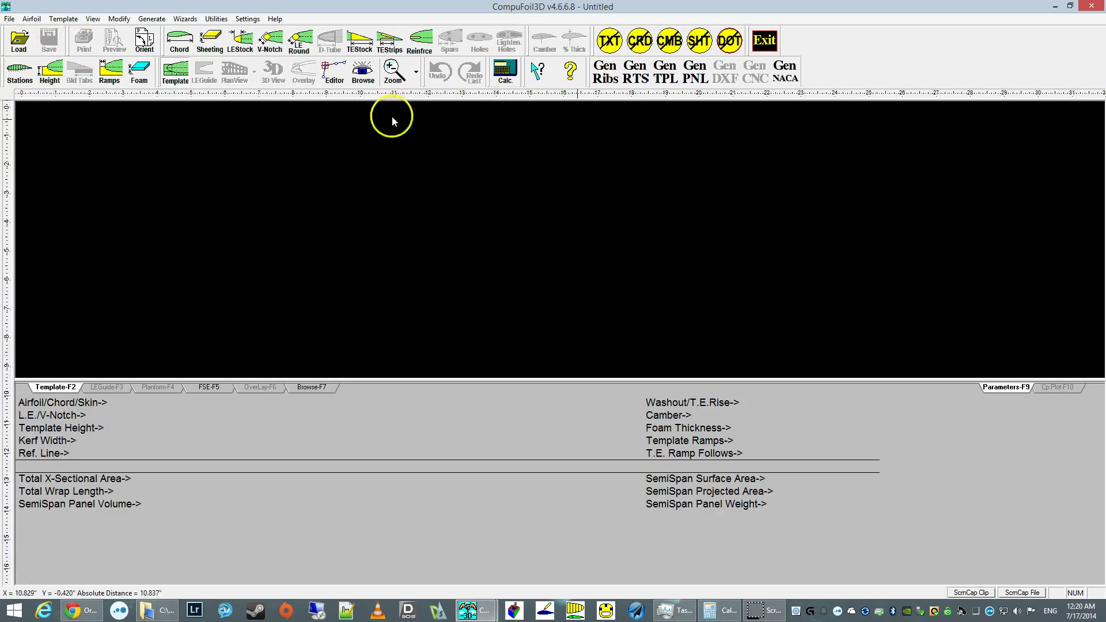
- Start generating a full set of built-up ribs with a panel length of 24 and 7 ribs defined by number
{"action": "left_click", "coordinate": [606, 81]}
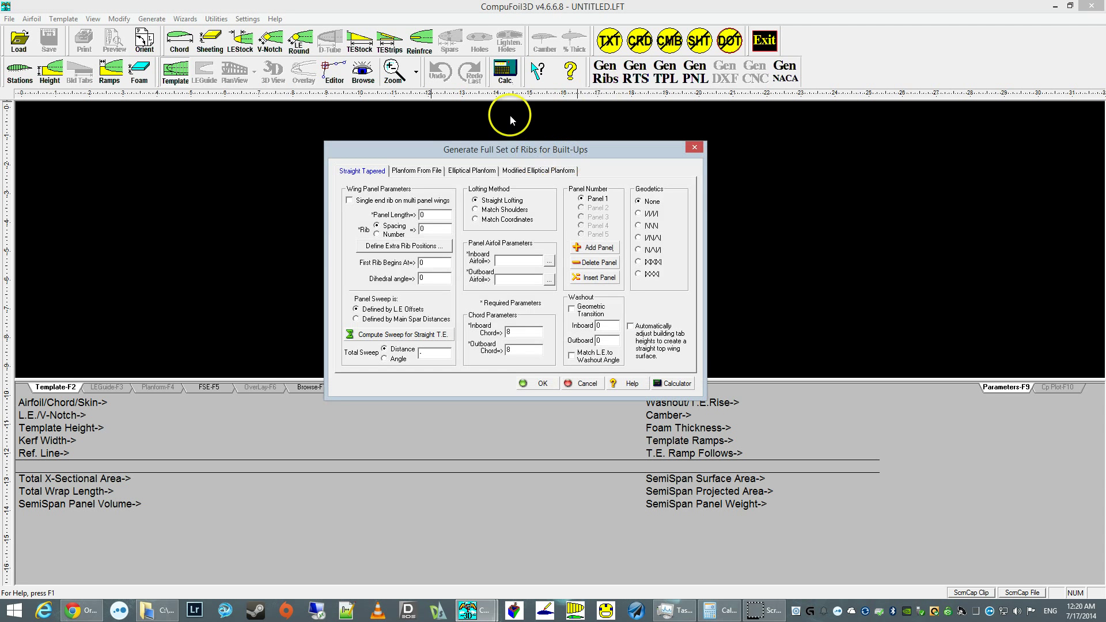
{"action": "double_click", "coordinate": [437, 215]}
{"action": "type", "text": "24"}
{"action": "left_click", "coordinate": [380, 234]}
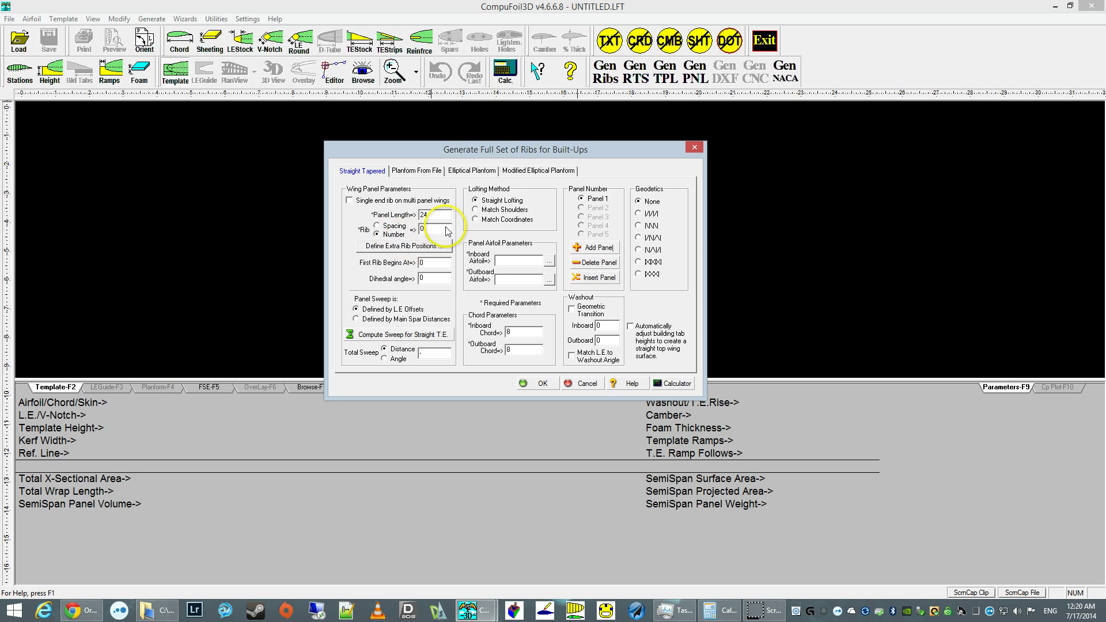
{"action": "double_click", "coordinate": [434, 230]}
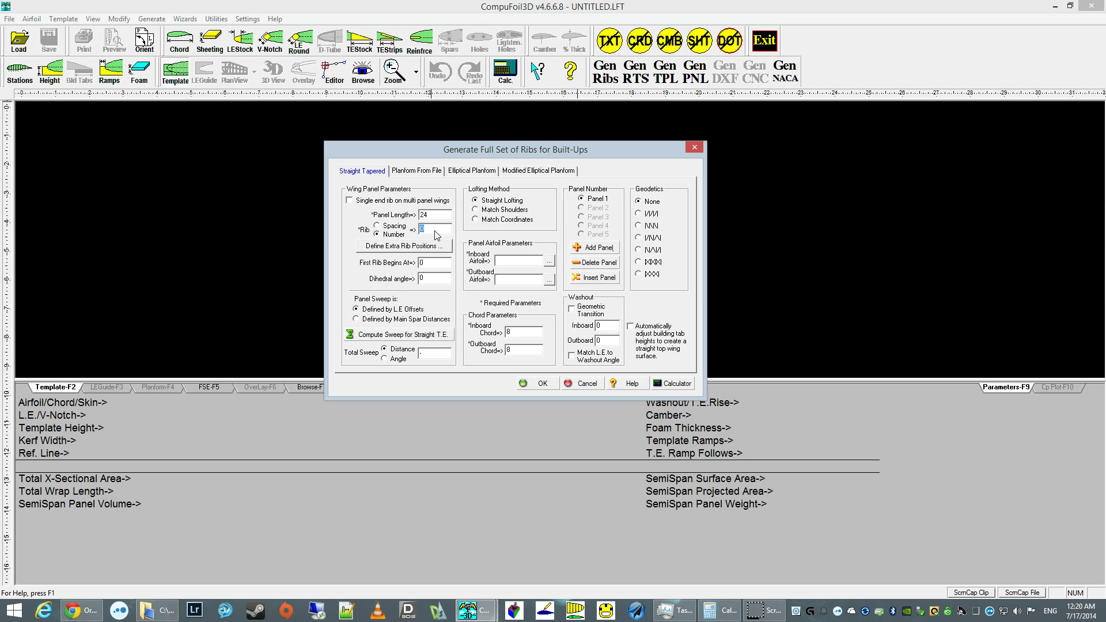
{"action": "type", "text": "7"}
- Assign the NACA0018.cor airfoil to both the inboard and outboard ends of the panel
{"action": "left_click", "coordinate": [548, 261]}
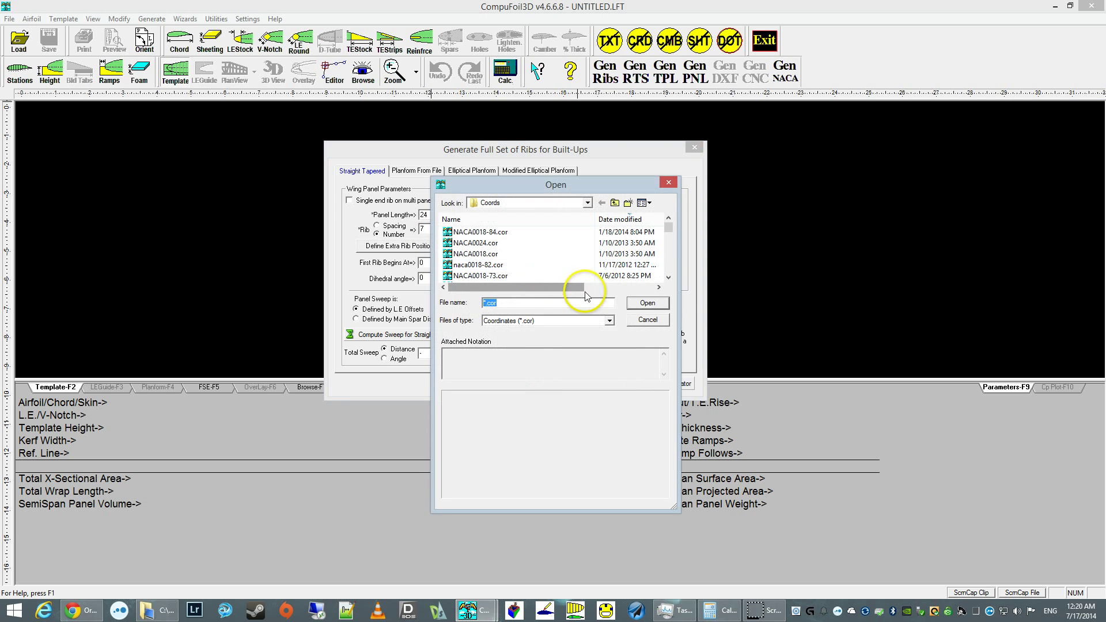
{"action": "double_click", "coordinate": [471, 254]}
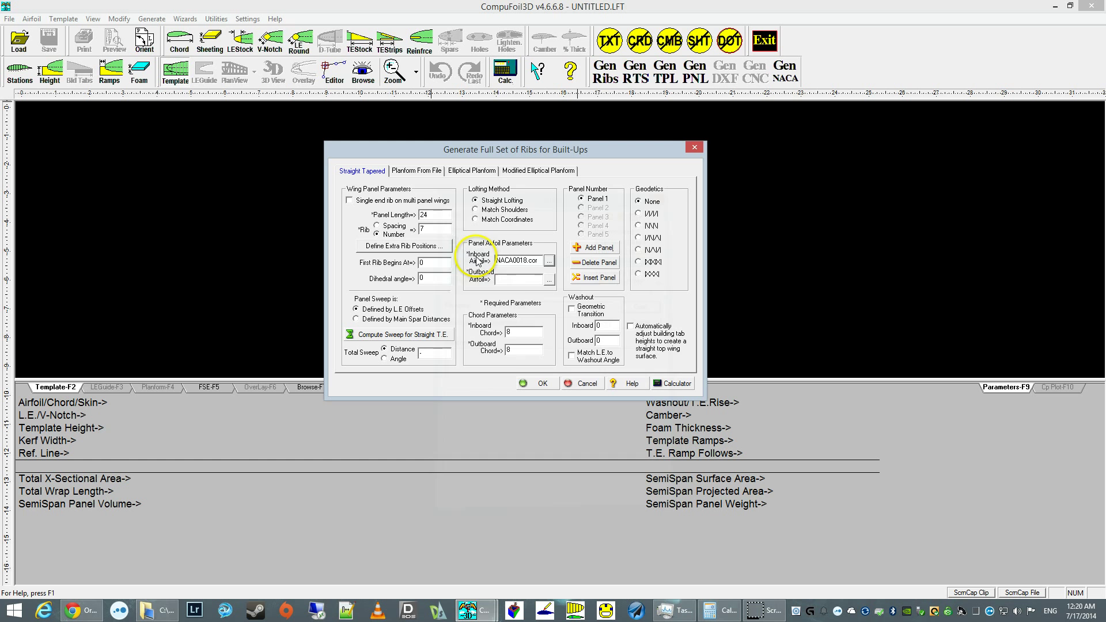
{"action": "left_click", "coordinate": [548, 280]}
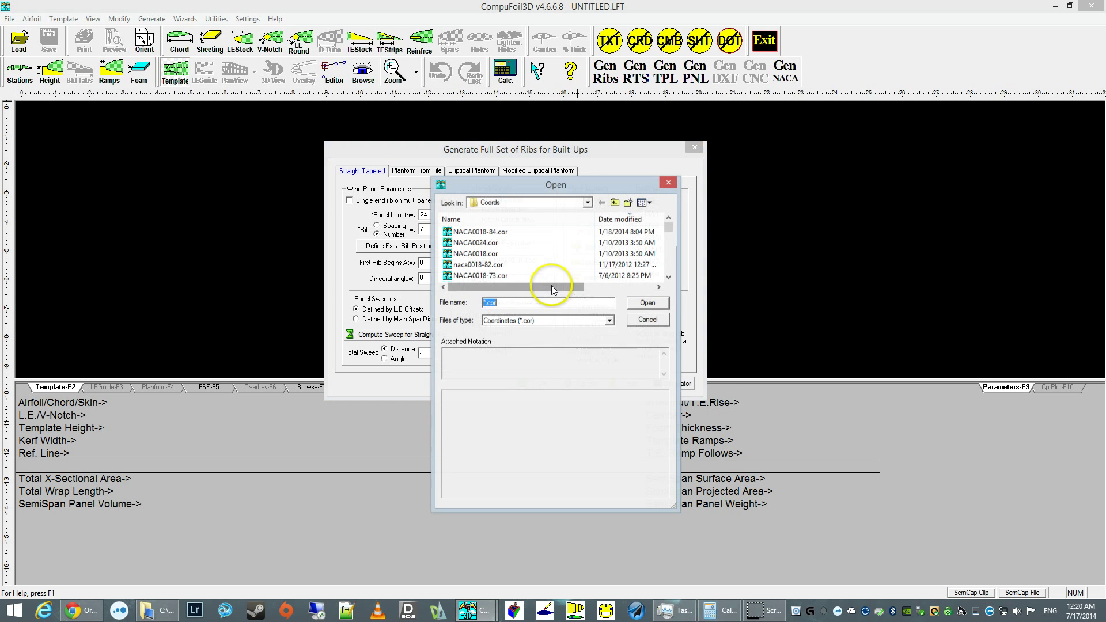
{"action": "double_click", "coordinate": [472, 254]}
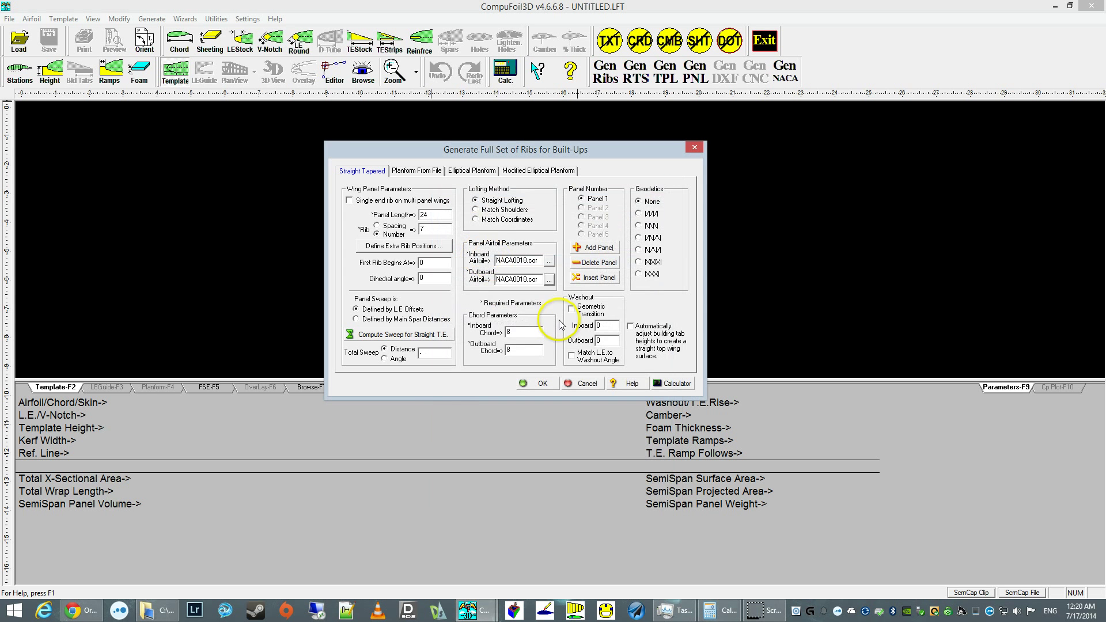
- Set the inboard and outboard chords to 9 and generate the ribs
{"action": "double_click", "coordinate": [524, 335]}
{"action": "double_click", "coordinate": [526, 350]}
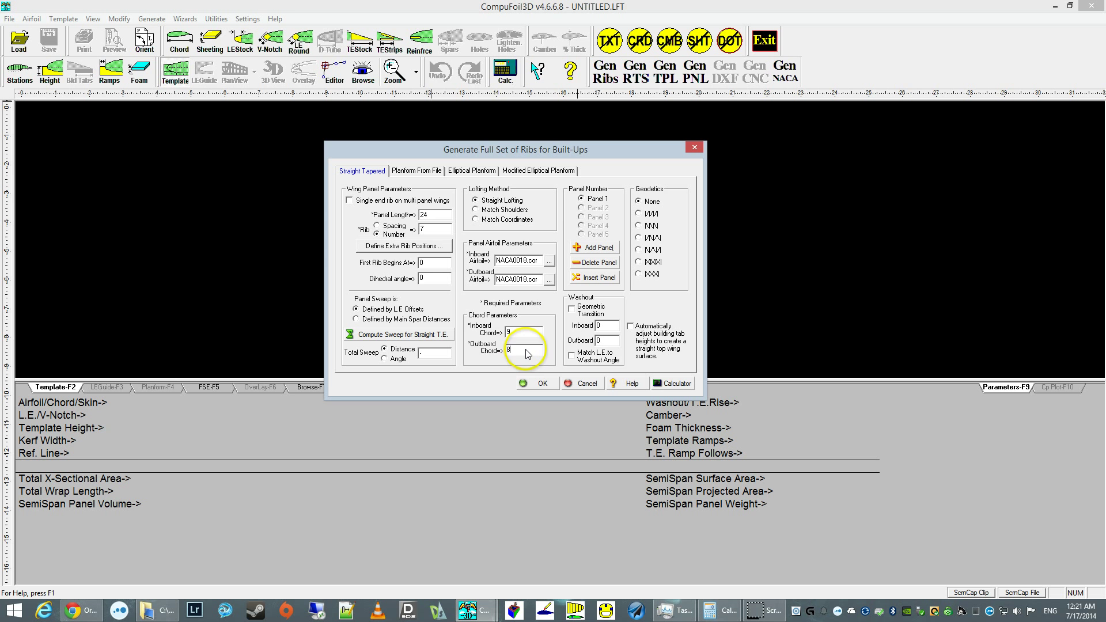
{"action": "type", "text": "9"}
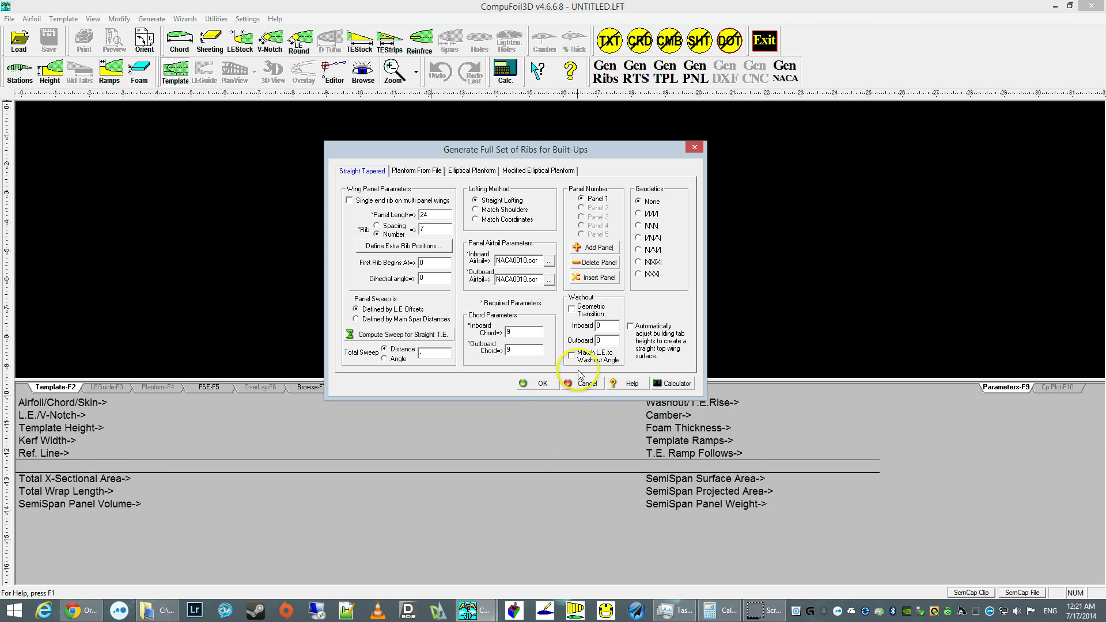
{"action": "left_click", "coordinate": [543, 383]}
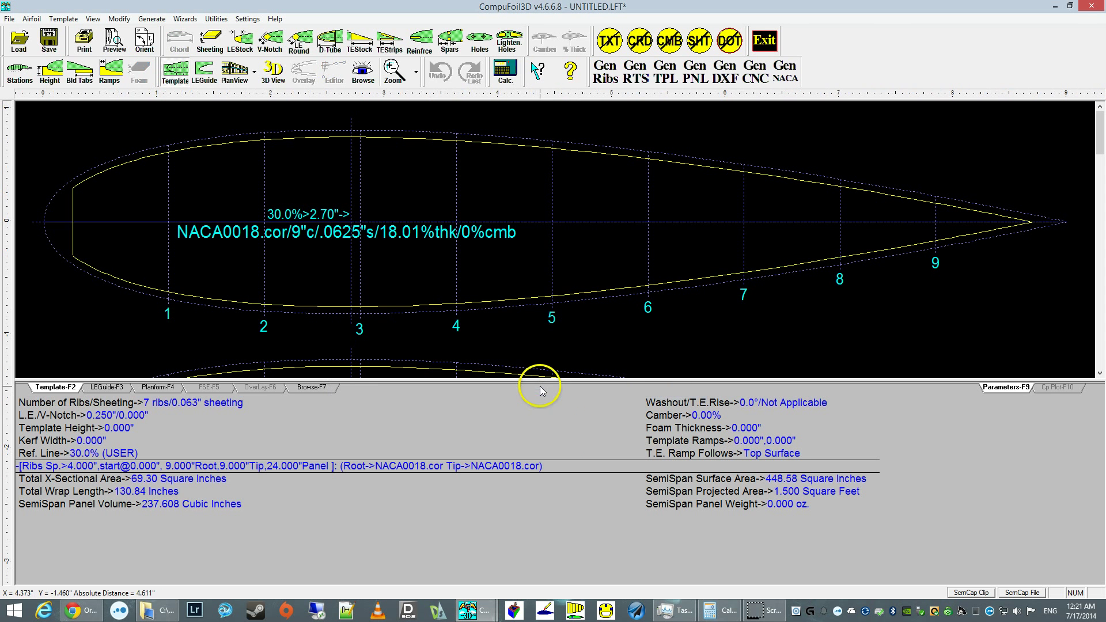
- Display the wing's plan view to examine the rib layout
{"action": "left_click", "coordinate": [186, 82]}
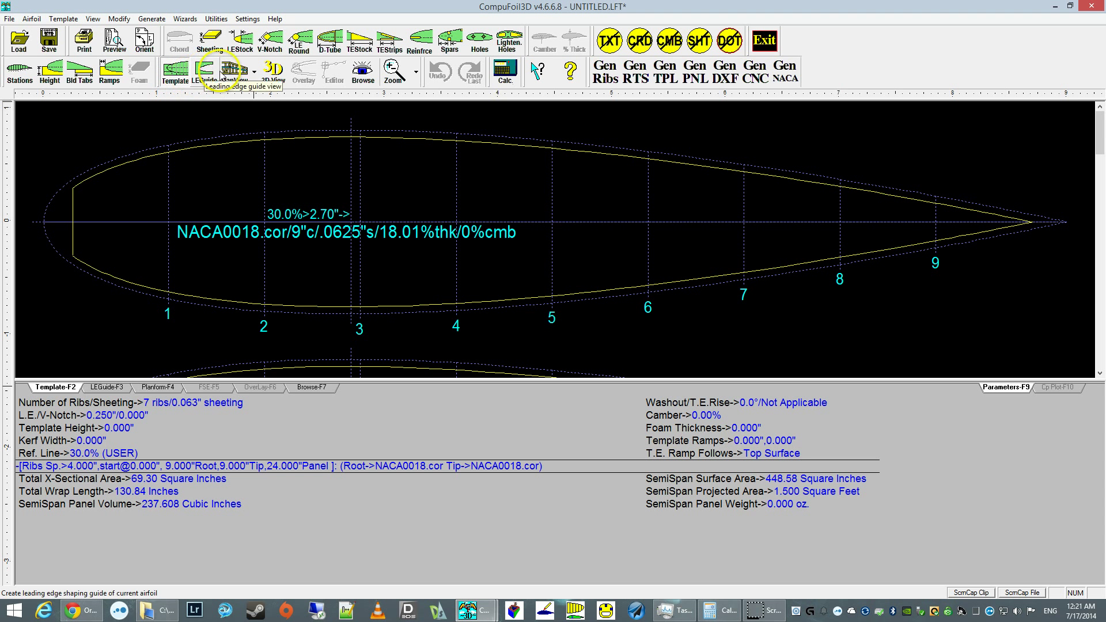
{"action": "left_click", "coordinate": [160, 361]}
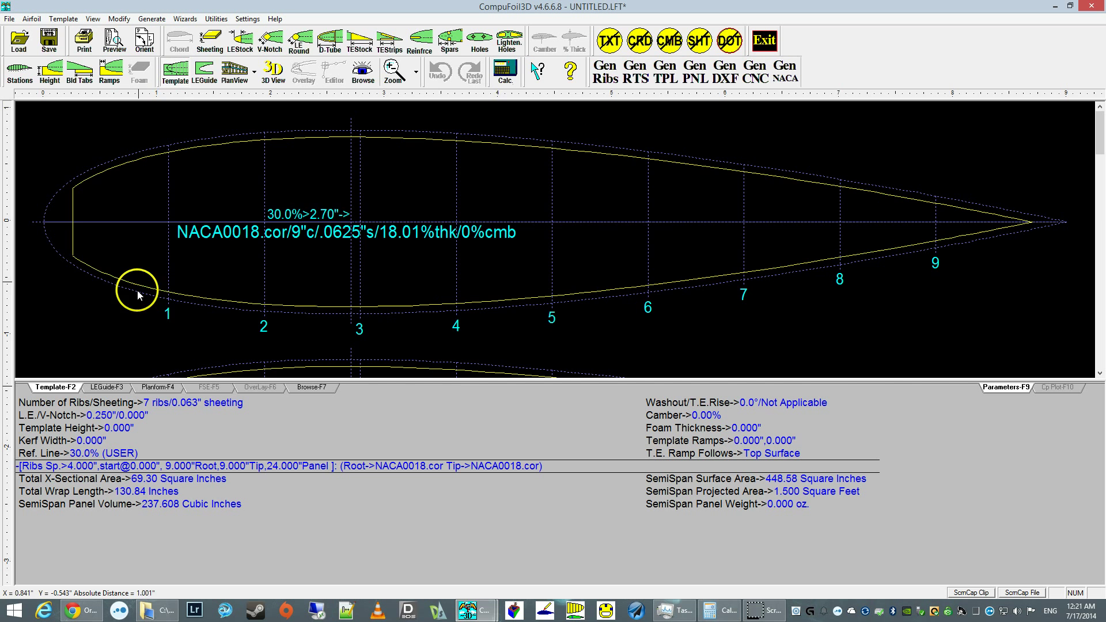
{"action": "left_click", "coordinate": [236, 71]}
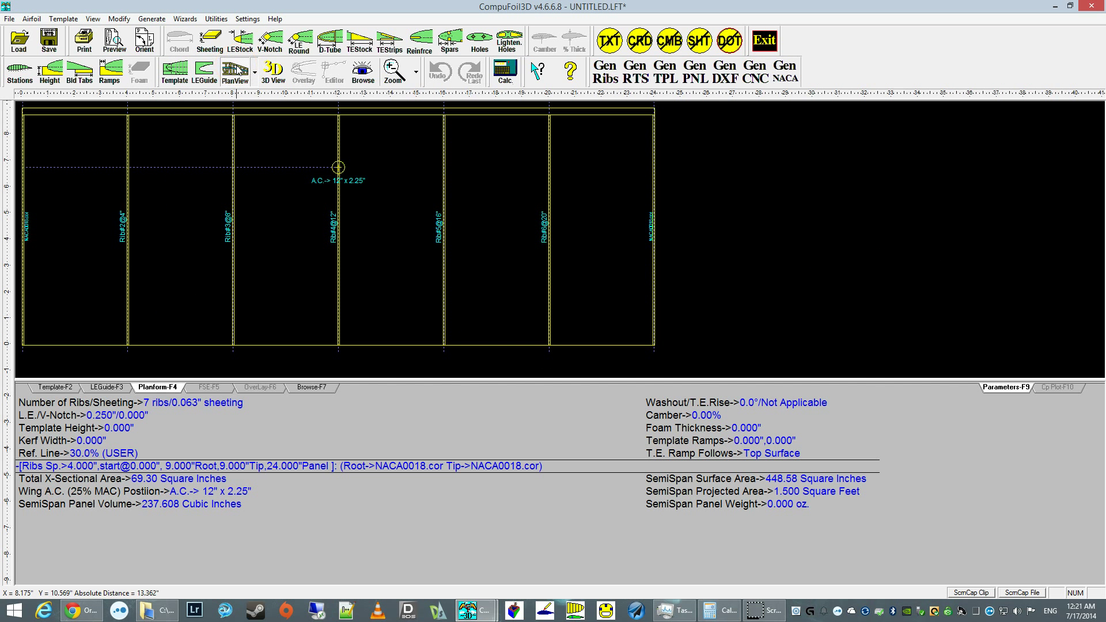
{"action": "left_click", "coordinate": [174, 68]}
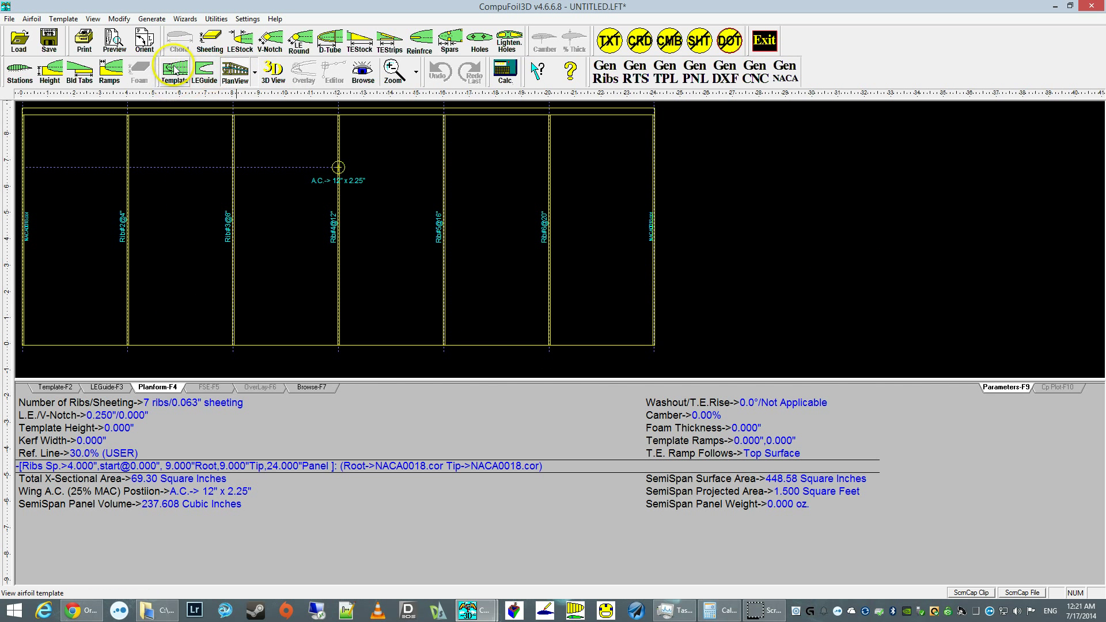
{"action": "left_click", "coordinate": [230, 69]}
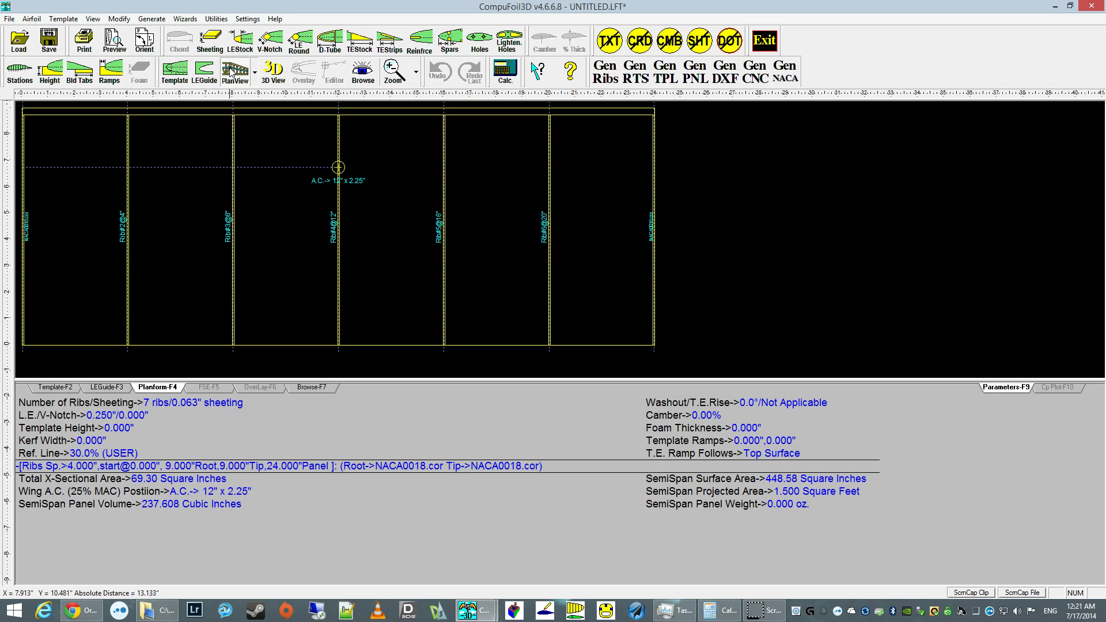
- Accept a sheeting thickness of 0.0625 with no sheeting layout, and a leading edge width of 0.25
{"action": "left_click", "coordinate": [190, 37]}
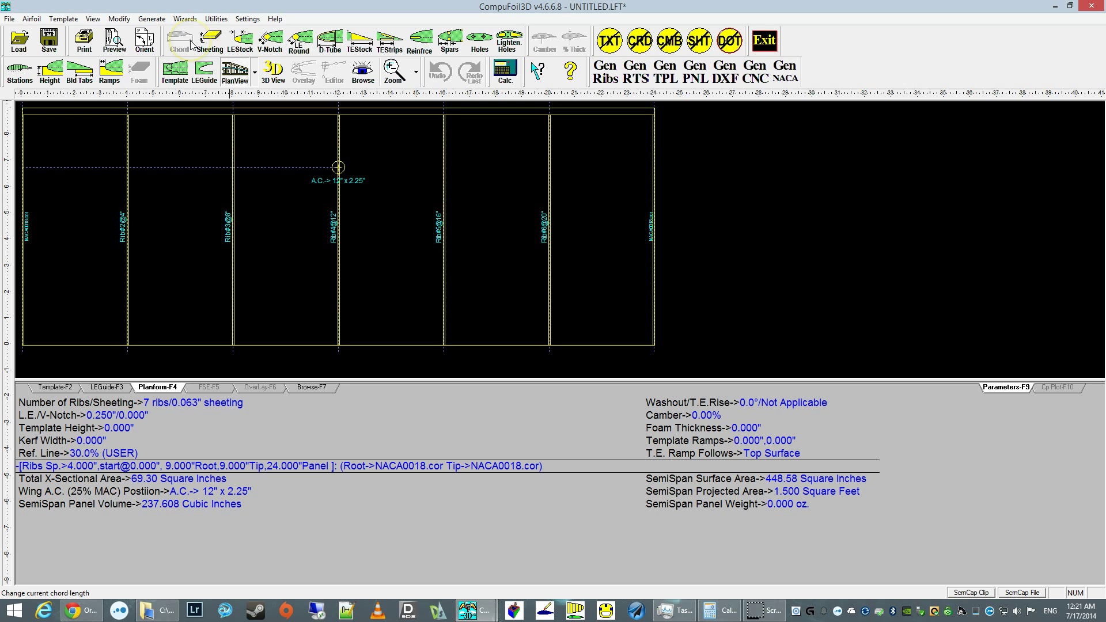
{"action": "left_click", "coordinate": [216, 46]}
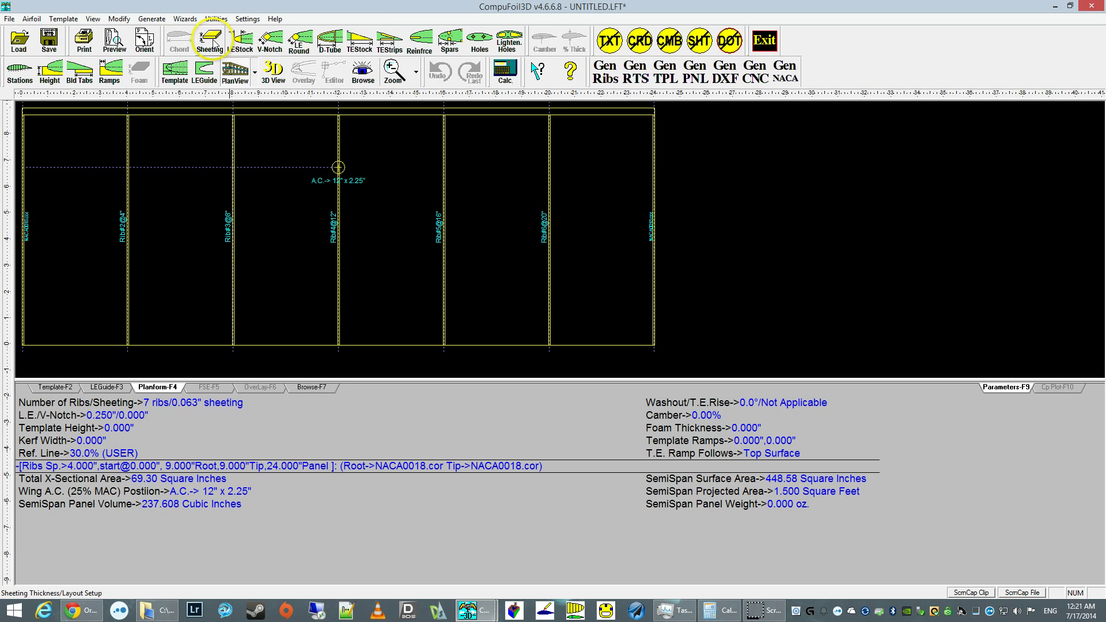
{"action": "left_click", "coordinate": [212, 40]}
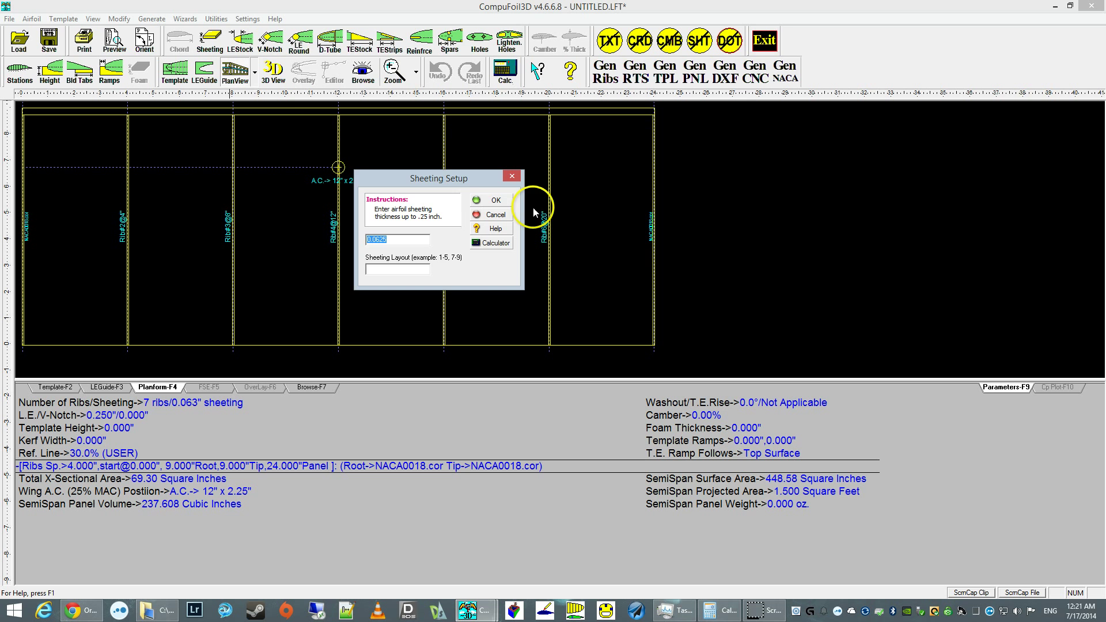
{"action": "left_click", "coordinate": [500, 206]}
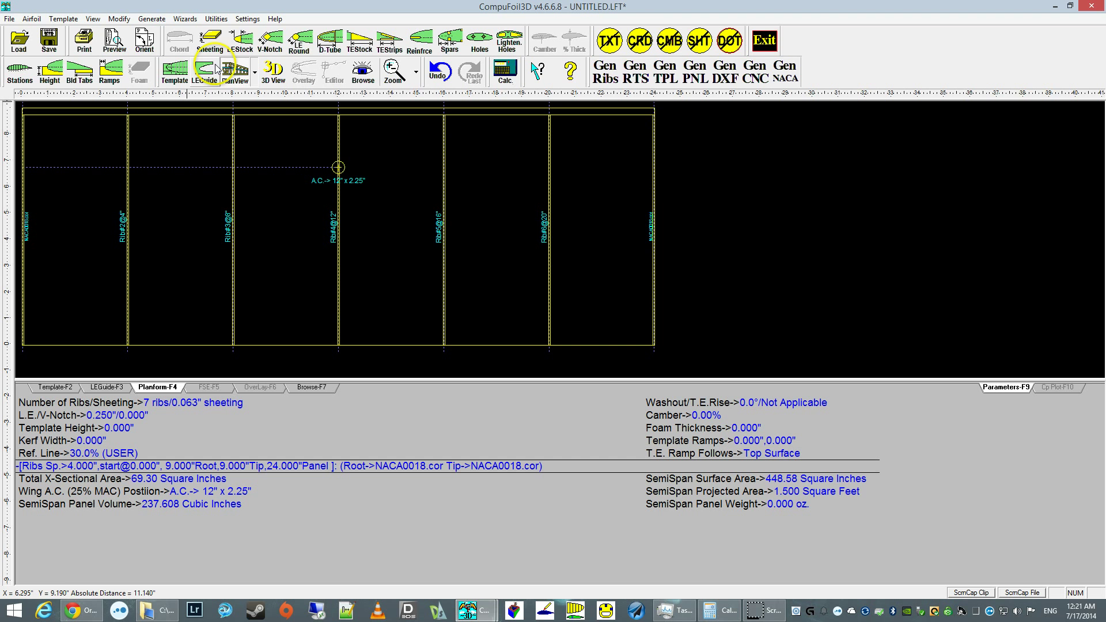
{"action": "left_click", "coordinate": [246, 47]}
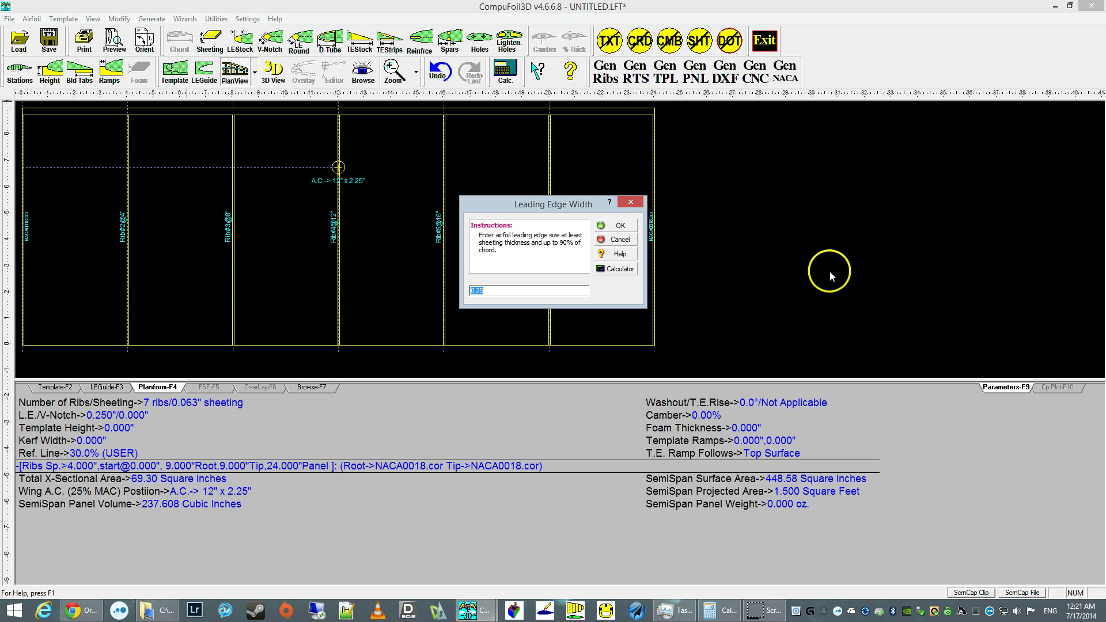
{"action": "left_click", "coordinate": [615, 227]}
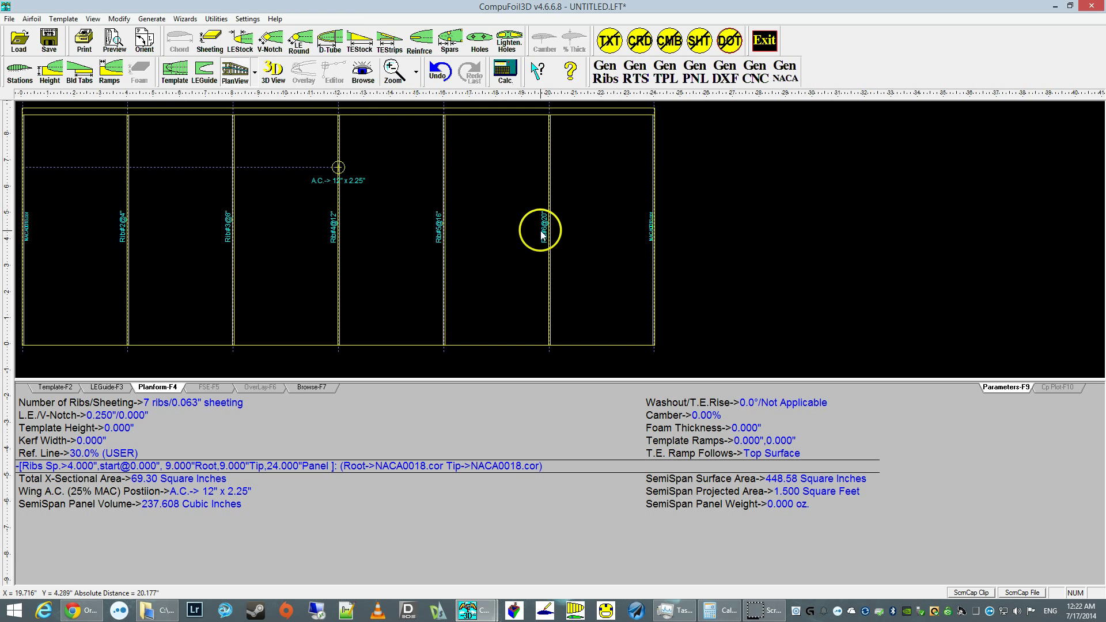
- Add trailing edge stock defined by a thickness of .25, referenced from the sheeted surface
{"action": "left_click", "coordinate": [357, 39]}
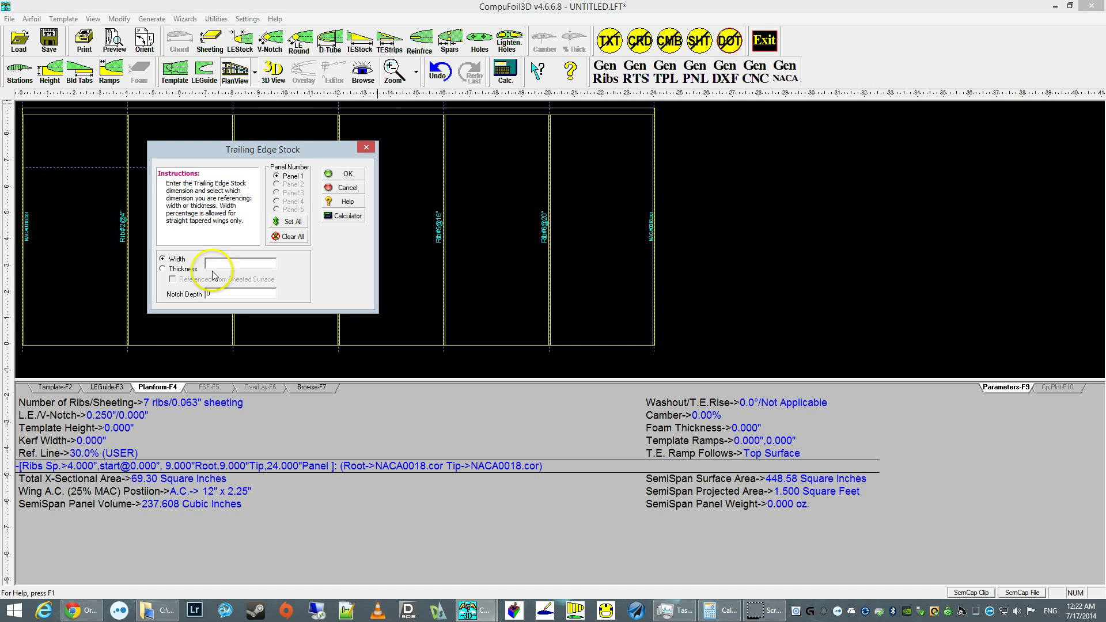
{"action": "left_click", "coordinate": [162, 268]}
{"action": "left_click", "coordinate": [232, 264]}
{"action": "type", "text": "."}
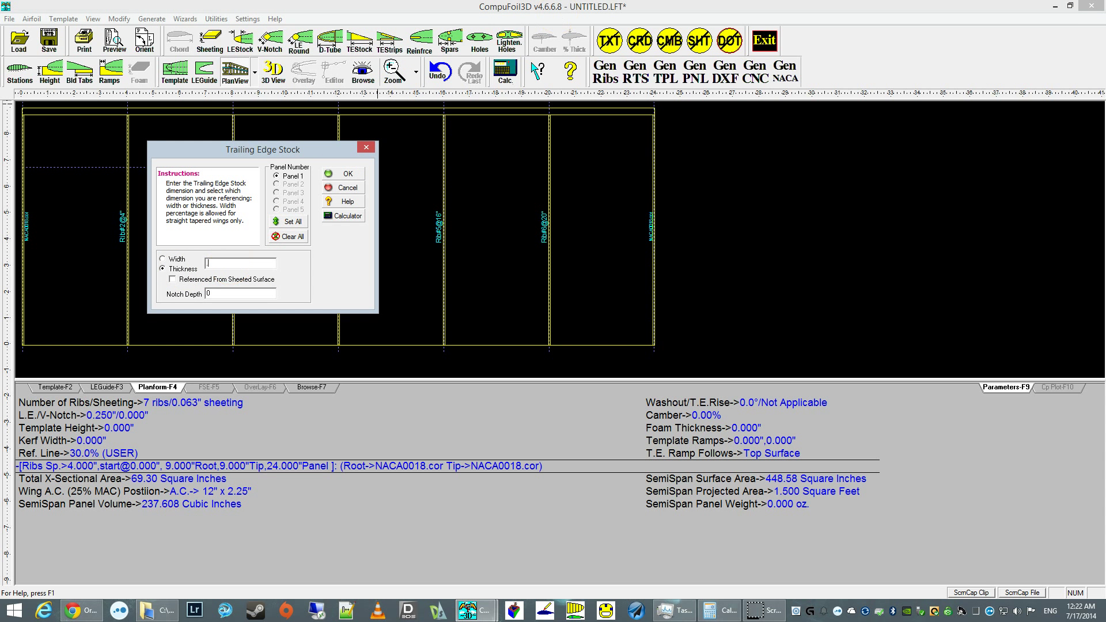
{"action": "type", "text": "25"}
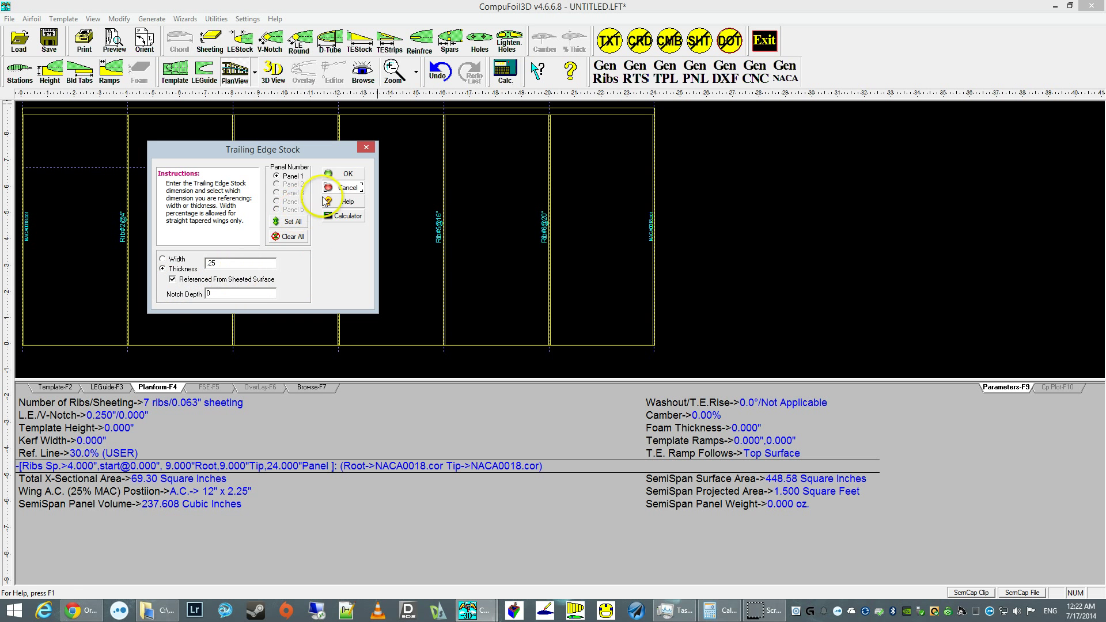
{"action": "left_click", "coordinate": [340, 173]}
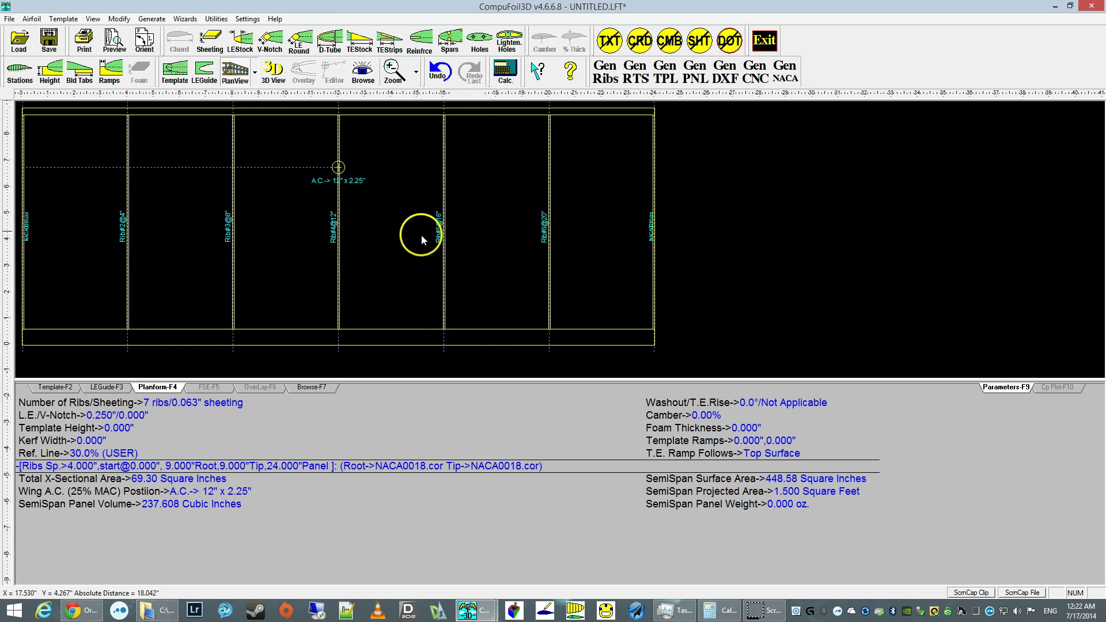
- Add top and bottom spars snapped to the highest point, with root and tip width and thickness all set to .25
{"action": "left_click", "coordinate": [452, 45]}
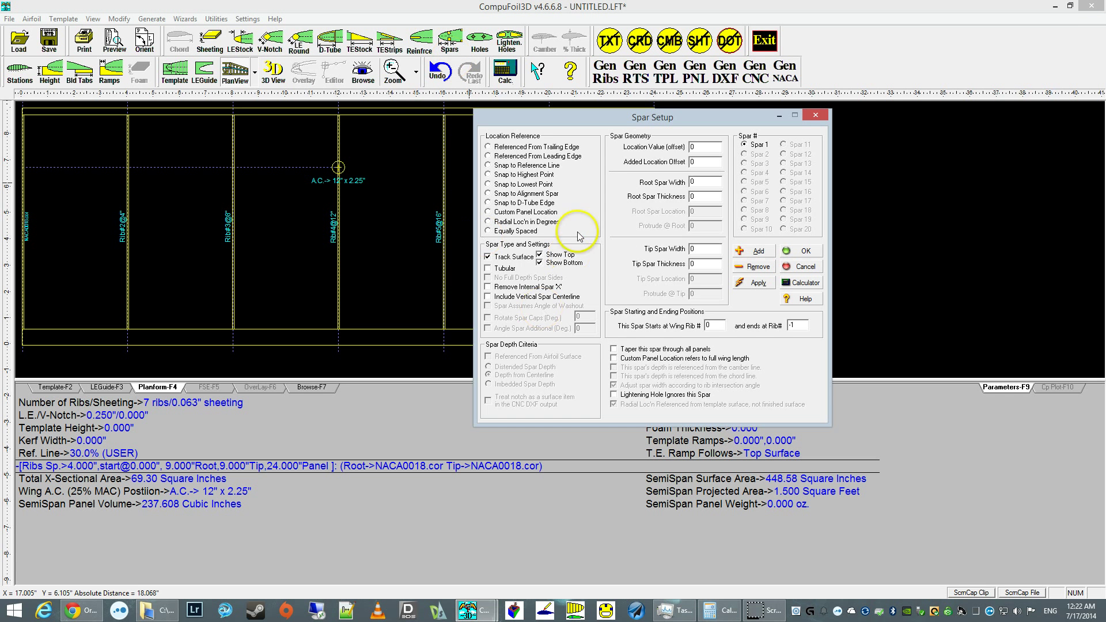
{"action": "left_click", "coordinate": [526, 173]}
{"action": "left_click", "coordinate": [595, 143]}
{"action": "left_click", "coordinate": [695, 179]}
{"action": "double_click", "coordinate": [702, 183]}
{"action": "type", "text": "25"}
{"action": "key", "text": "Tab"}
{"action": "type", "text": ".25"}
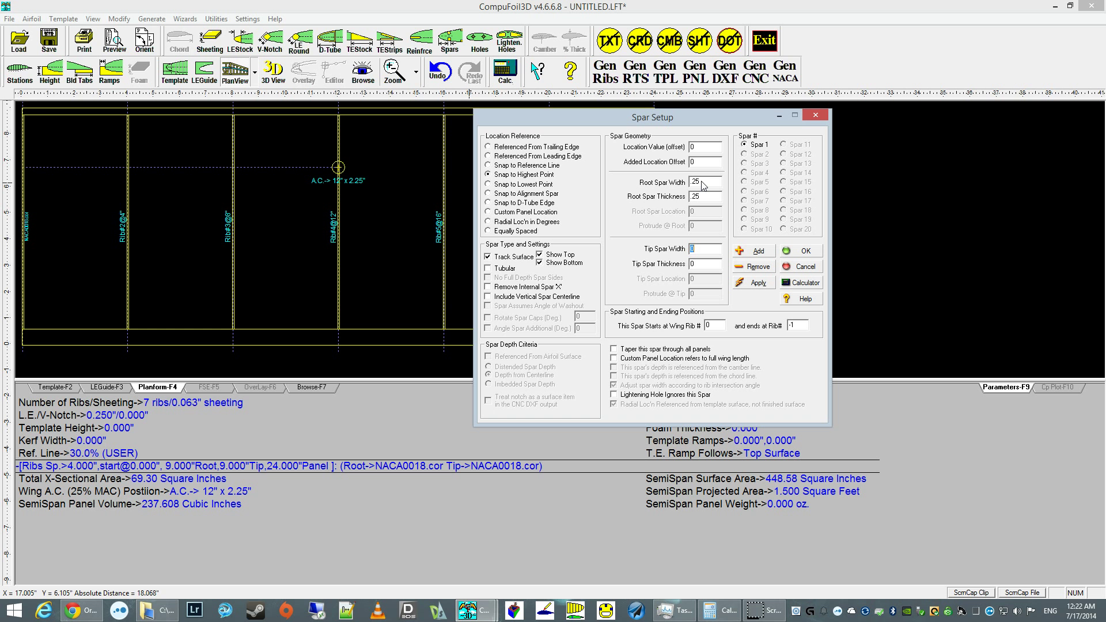
{"action": "type", "text": ".25.25"}
{"action": "left_click", "coordinate": [806, 251]}
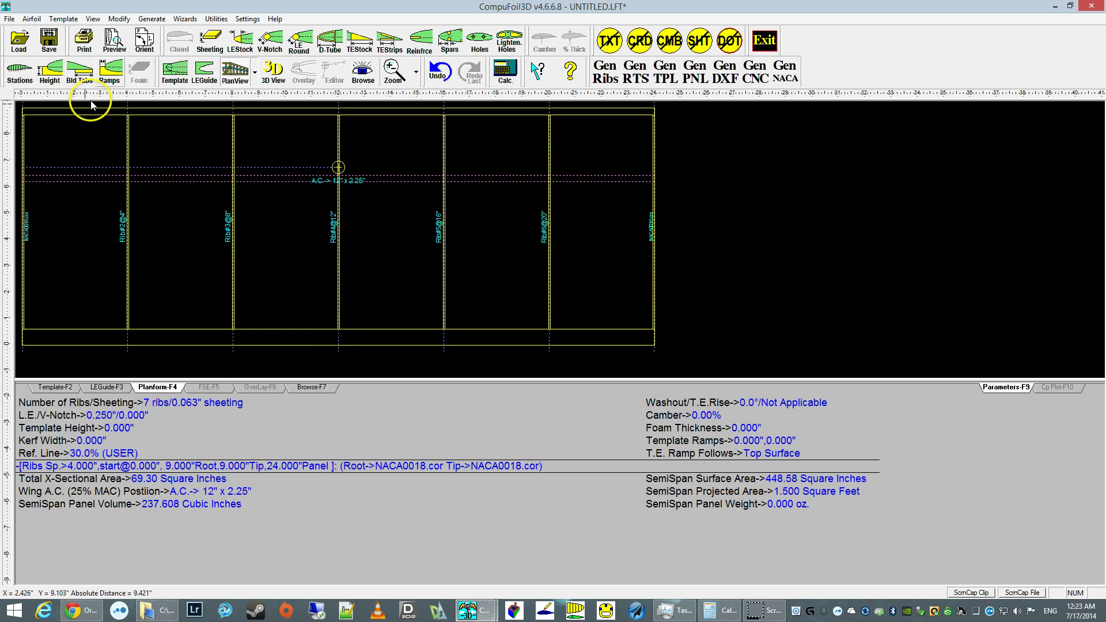
- Add lightening holes to the rib templates with a web width of .25 and a corner radius of .2
{"action": "left_click", "coordinate": [175, 72]}
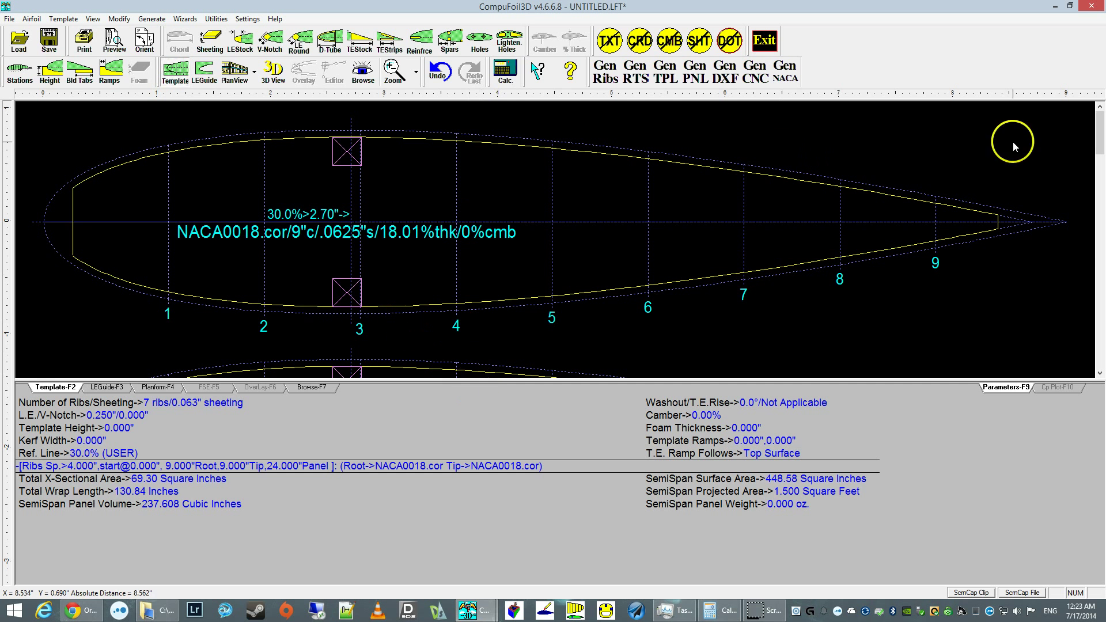
{"action": "left_click", "coordinate": [511, 49]}
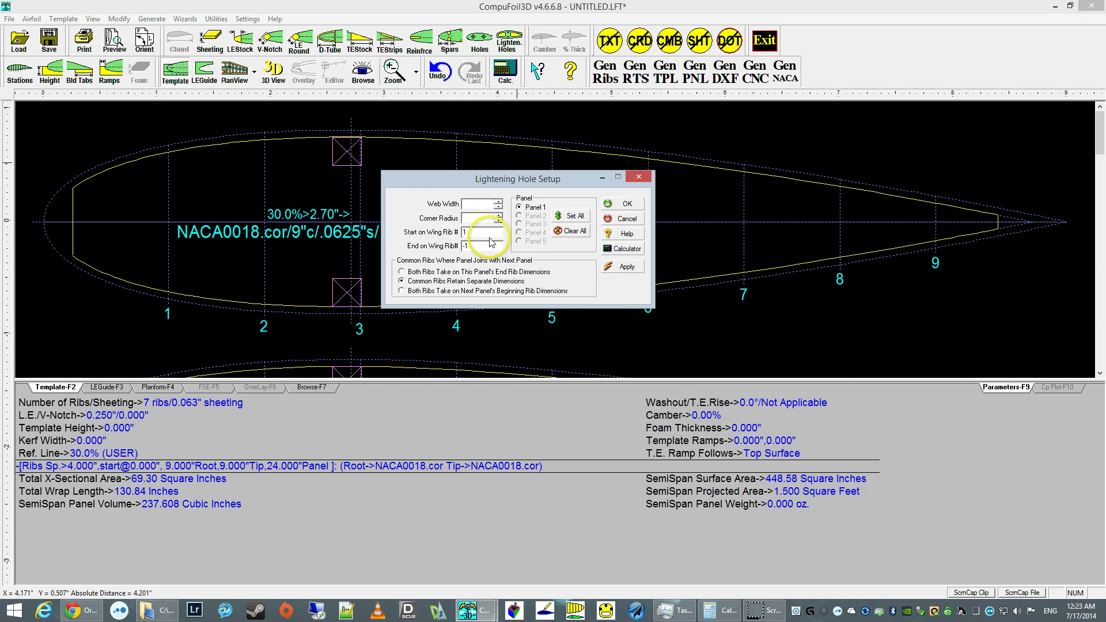
{"action": "left_click", "coordinate": [583, 231]}
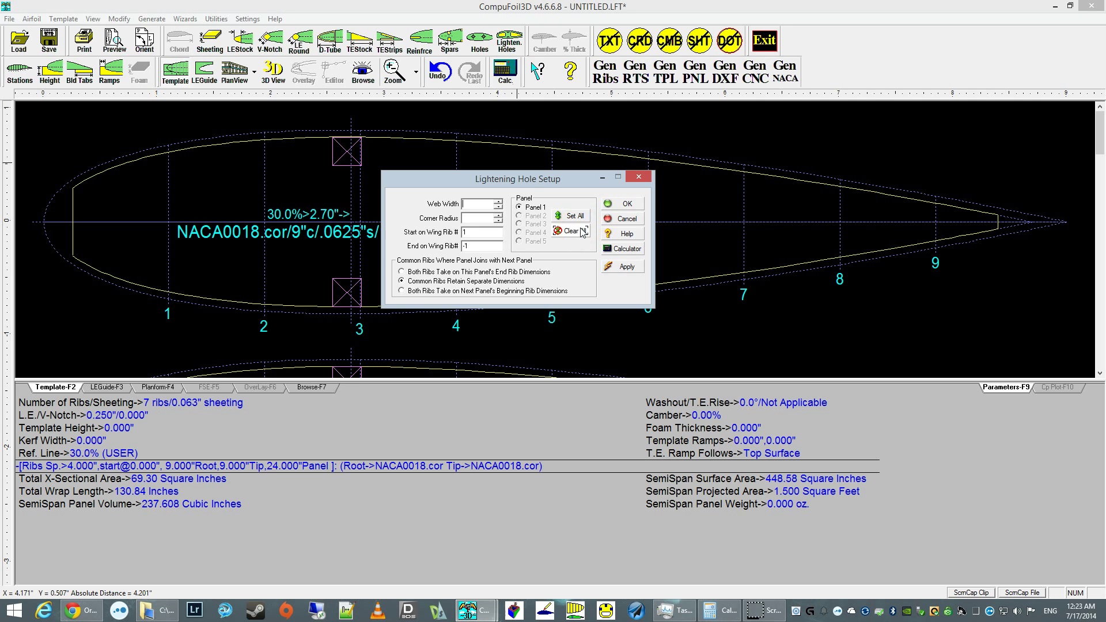
{"action": "type", "text": ".25"}
{"action": "left_click", "coordinate": [525, 179]}
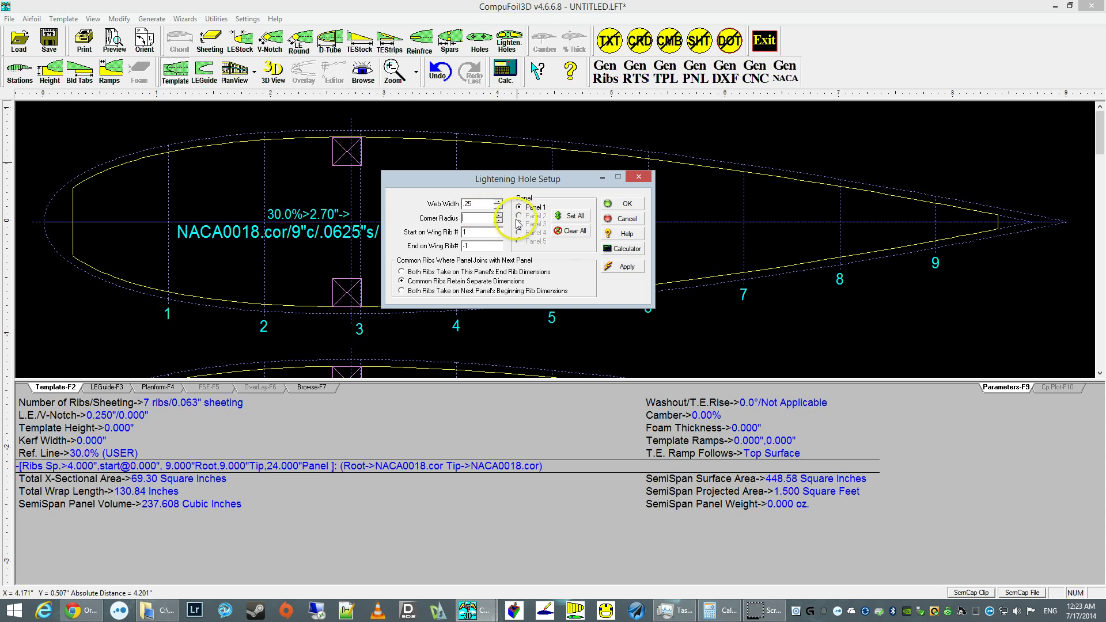
{"action": "left_click", "coordinate": [632, 268]}
{"action": "left_click", "coordinate": [520, 232]}
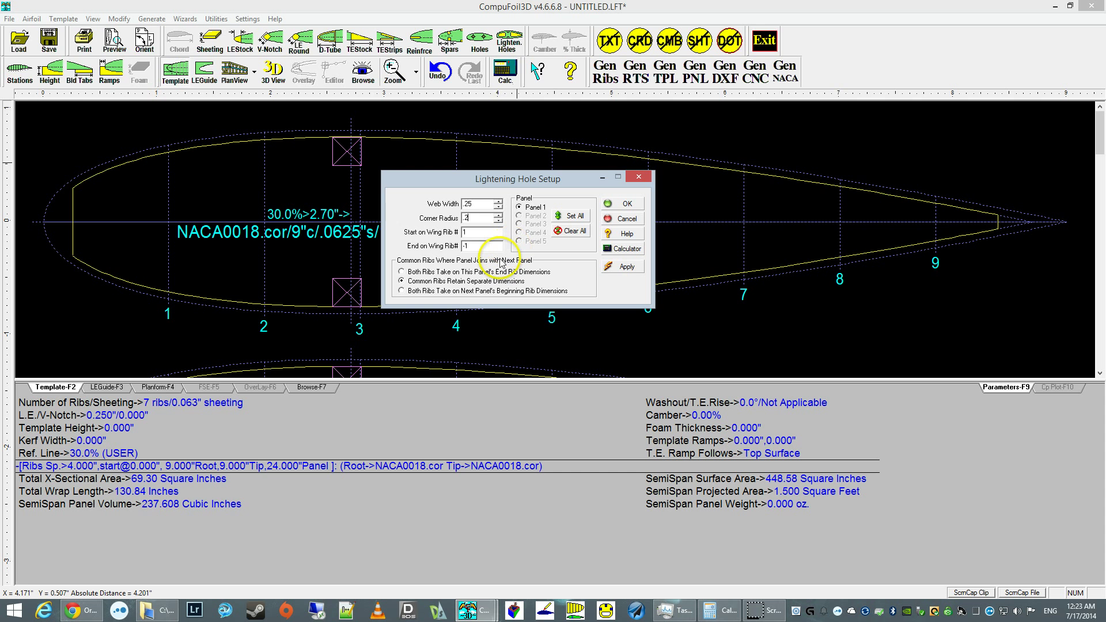
{"action": "left_click", "coordinate": [526, 315]}
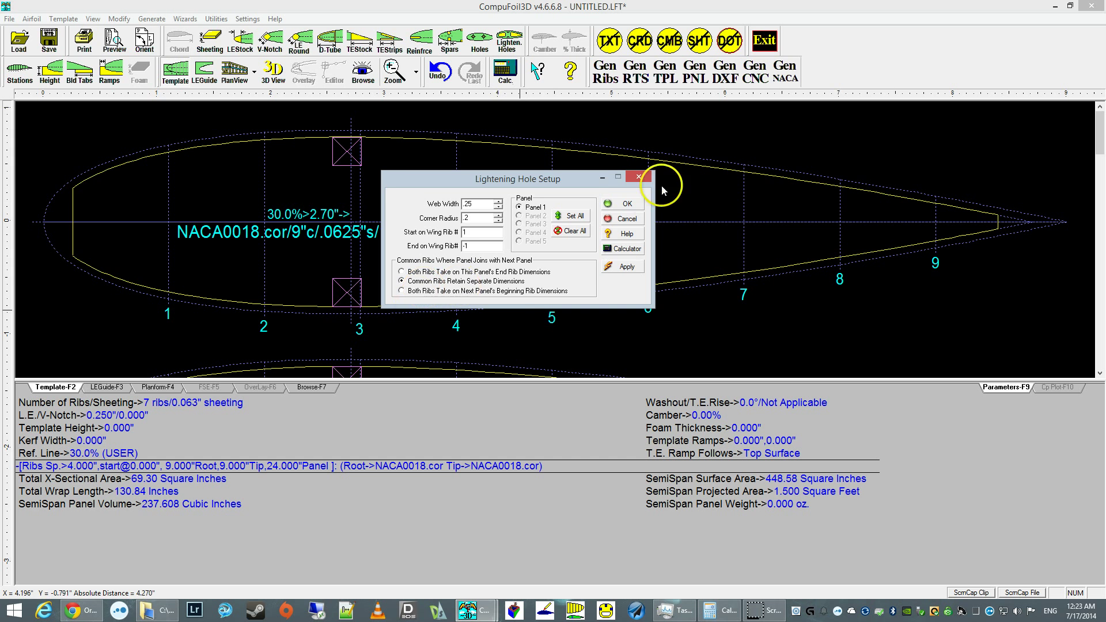
{"action": "left_click", "coordinate": [627, 203]}
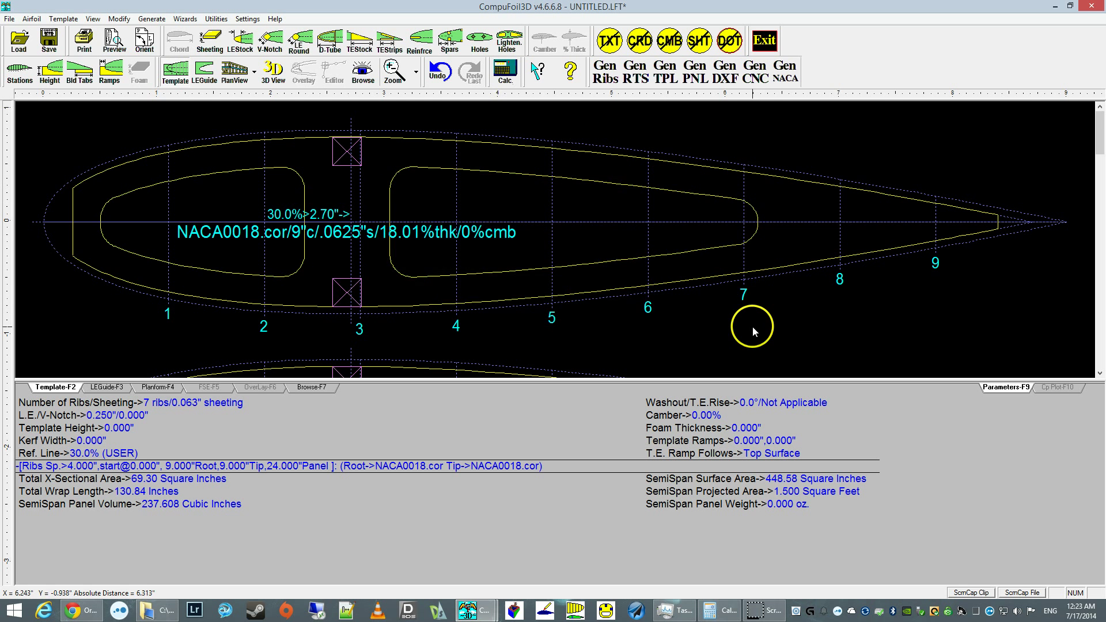
- Examine the lightening holes along the rib templates, and toggle the dotted reference lines off and back on
{"action": "scroll", "coordinate": [752, 326], "scroll_direction": "down", "scroll_amount": 2}
{"action": "scroll", "coordinate": [753, 320], "scroll_direction": "down", "scroll_amount": 6}
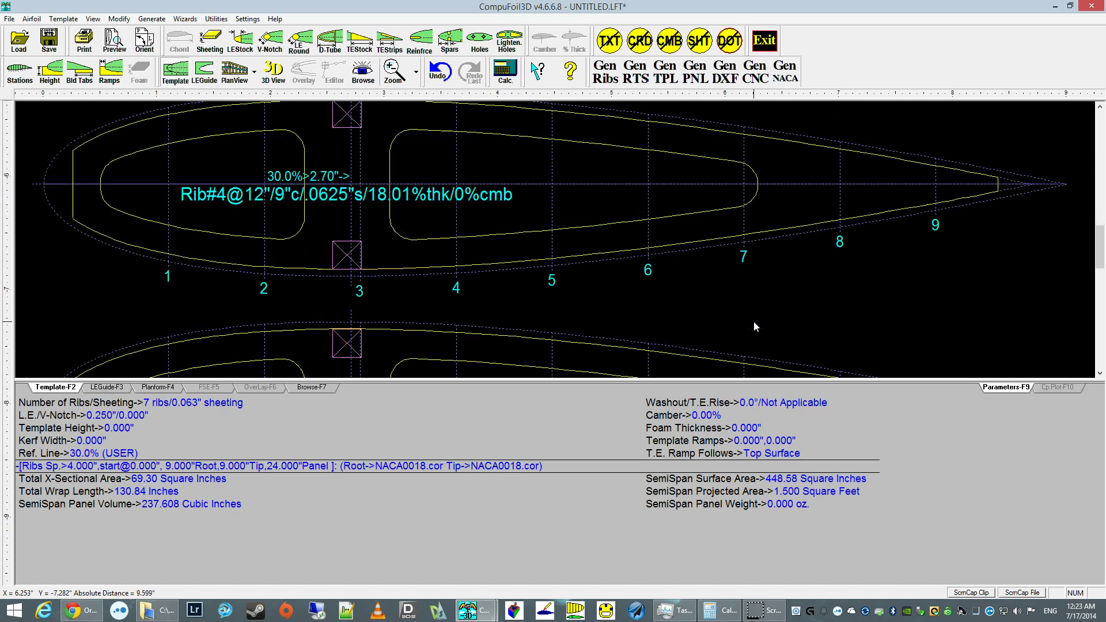
{"action": "scroll", "coordinate": [753, 321], "scroll_direction": "up", "scroll_amount": 6}
{"action": "scroll", "coordinate": [661, 228], "scroll_direction": "up", "scroll_amount": 2}
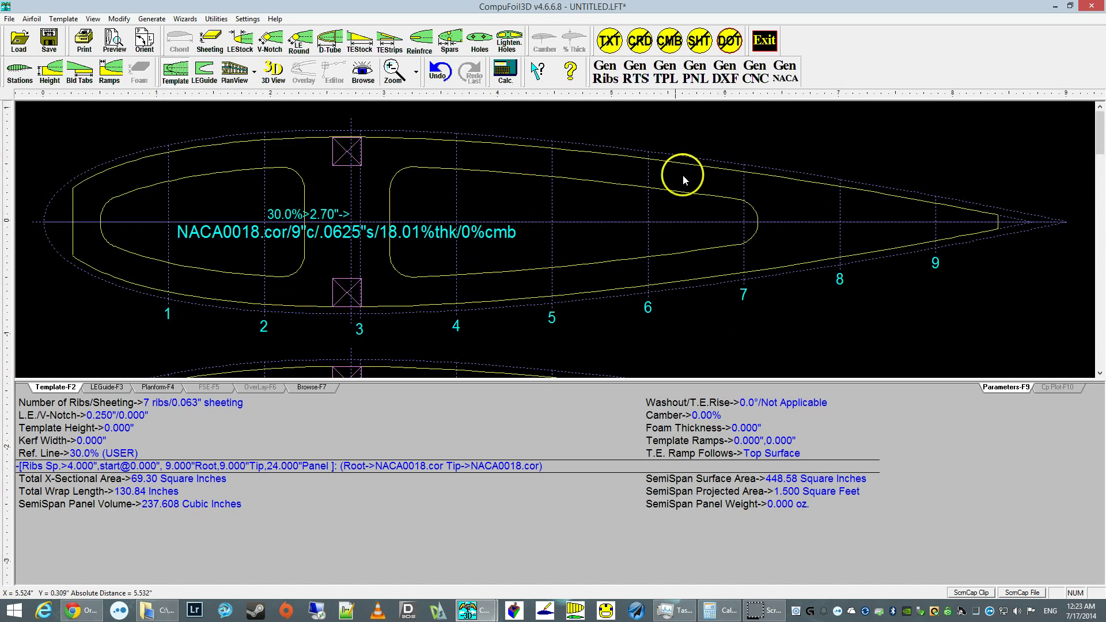
{"action": "left_click", "coordinate": [729, 42]}
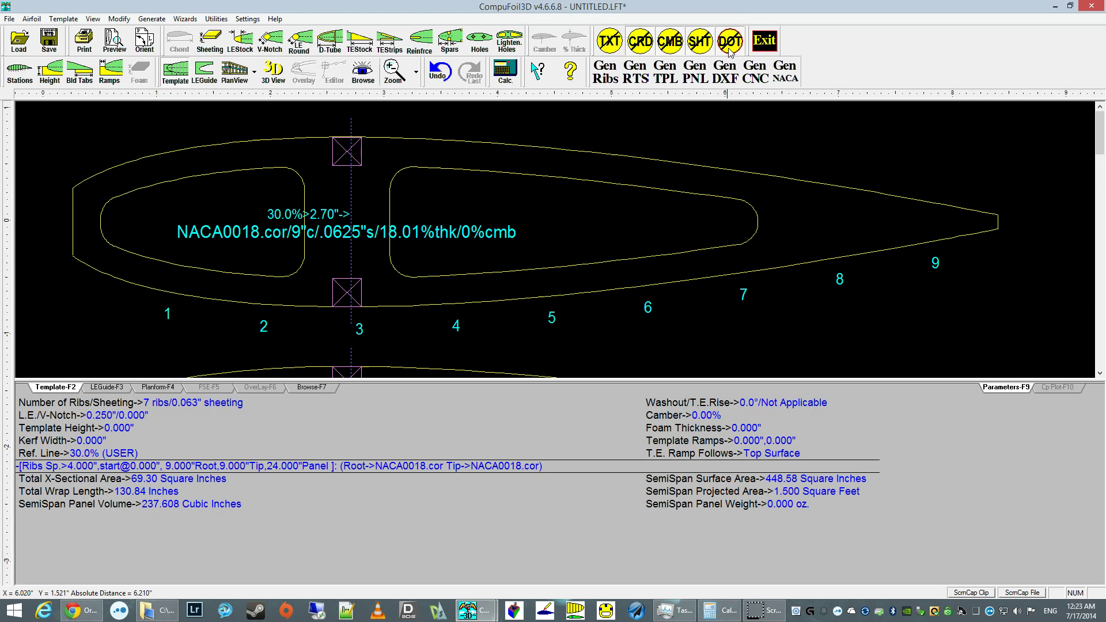
{"action": "left_click", "coordinate": [729, 46]}
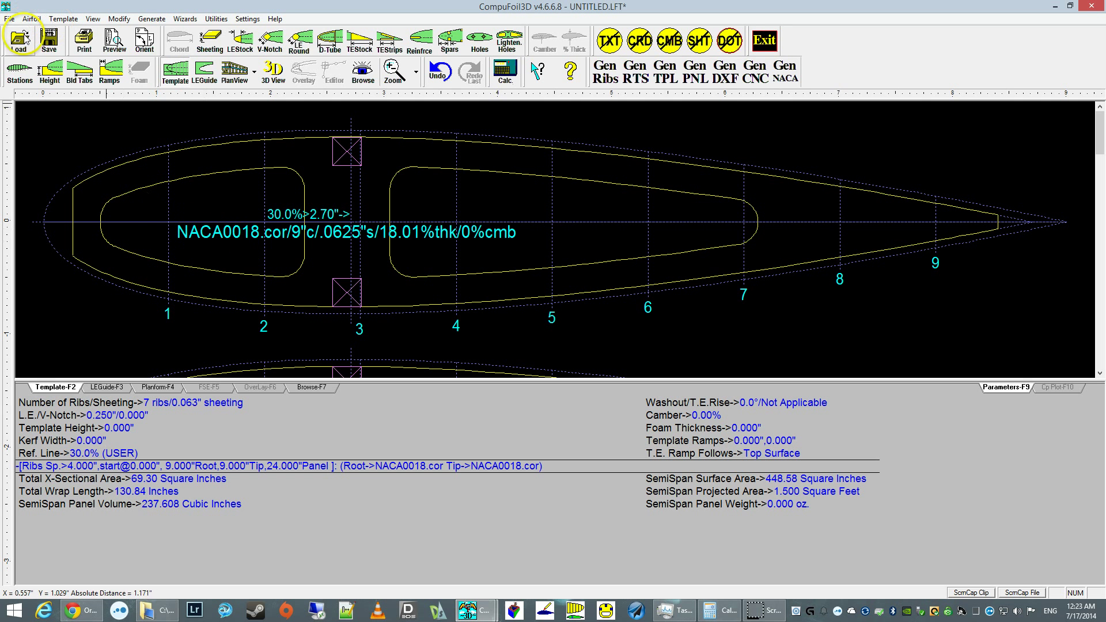
- Save the wing design as a lofted file named "my twister wing"
{"action": "left_click", "coordinate": [49, 46]}
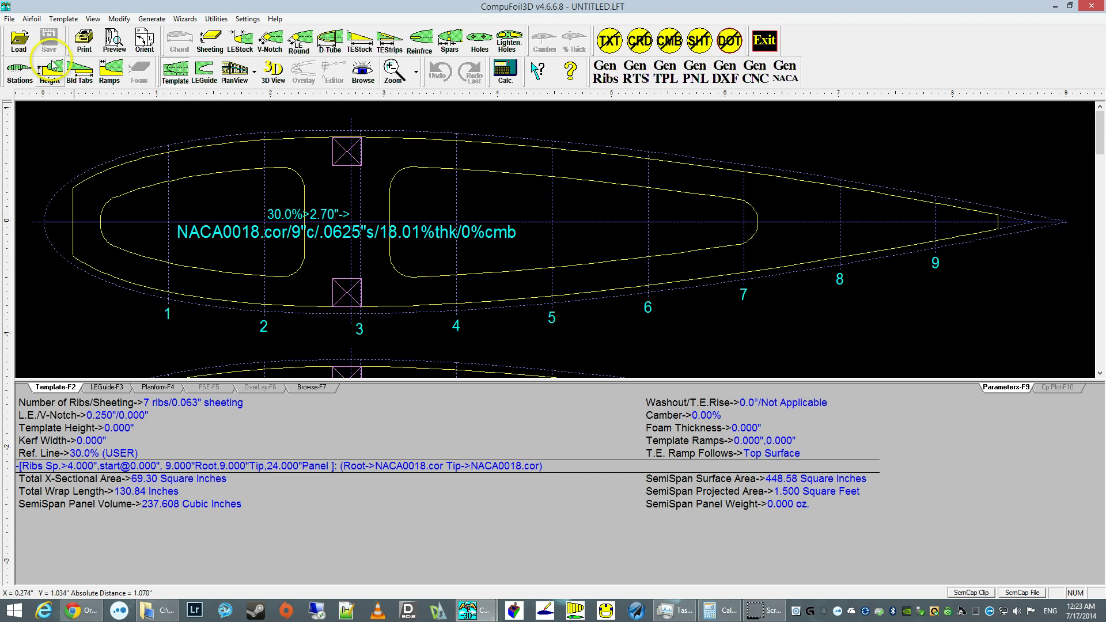
{"action": "left_click", "coordinate": [10, 18]}
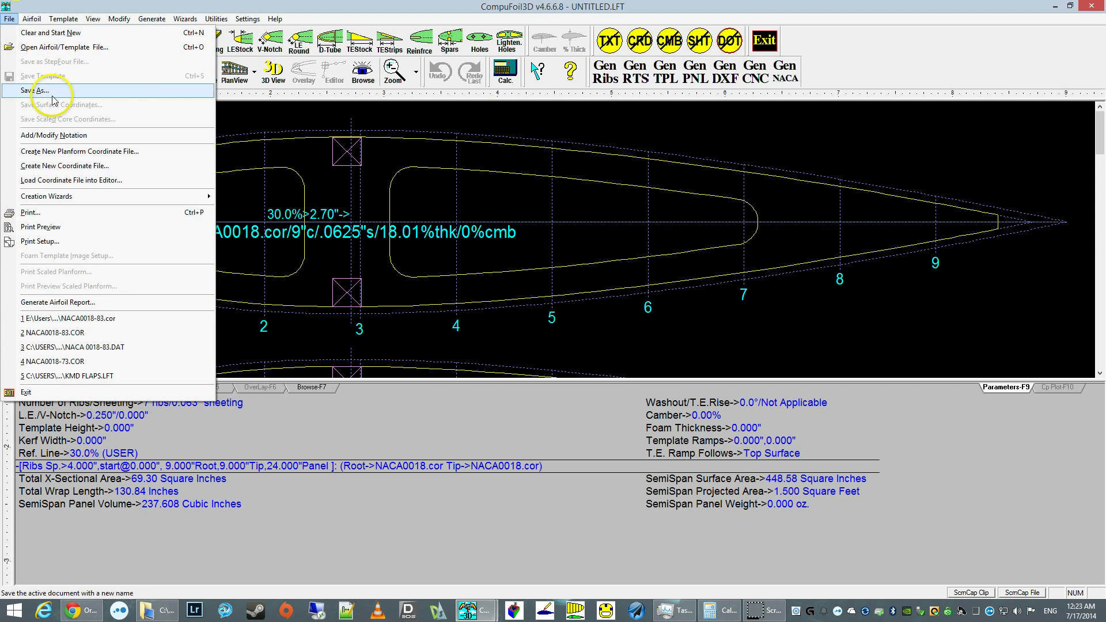
{"action": "left_click", "coordinate": [35, 90]}
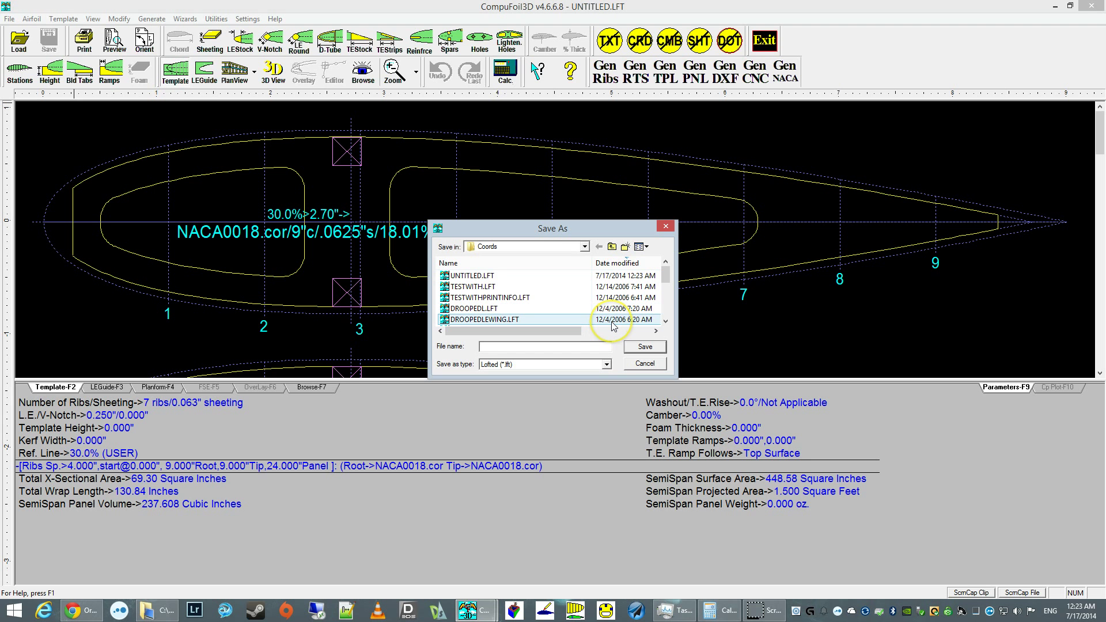
{"action": "type", "text": "my twister wing"}
{"action": "left_click", "coordinate": [644, 346]}
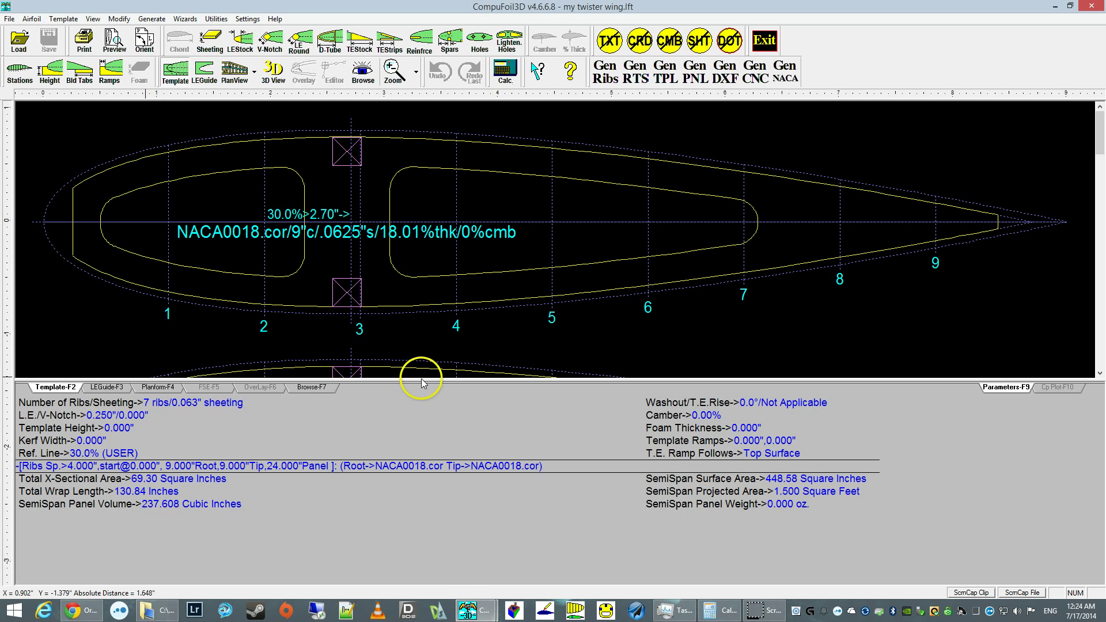
- Examine the wing panel in plan view and in the 3D view
{"action": "left_click", "coordinate": [234, 72]}
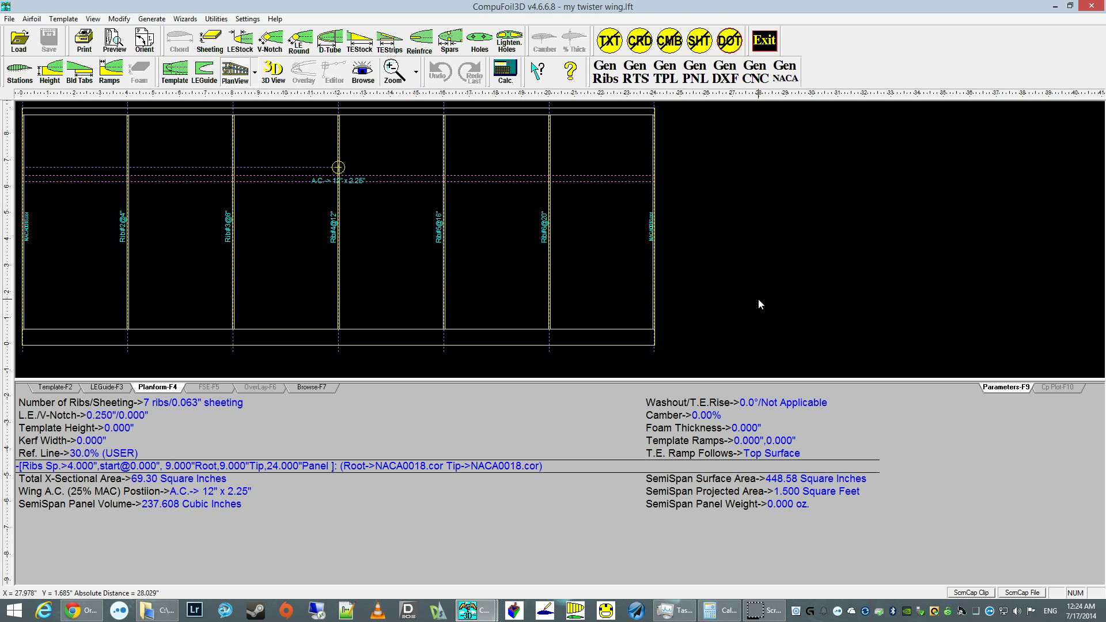
{"action": "left_click", "coordinate": [747, 279]}
{"action": "left_click", "coordinate": [268, 77]}
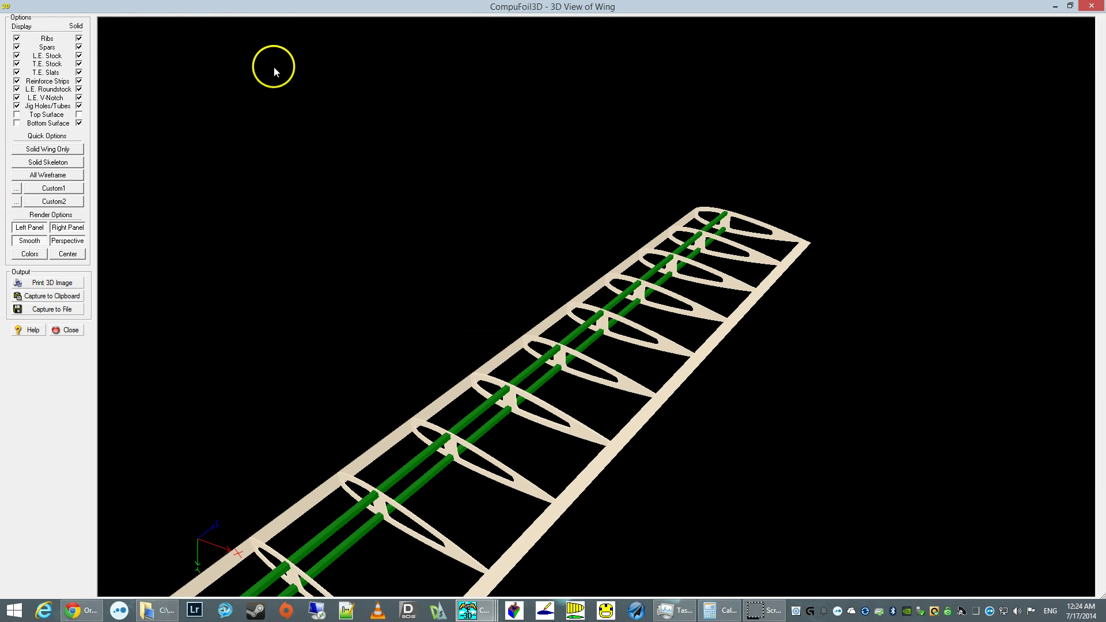